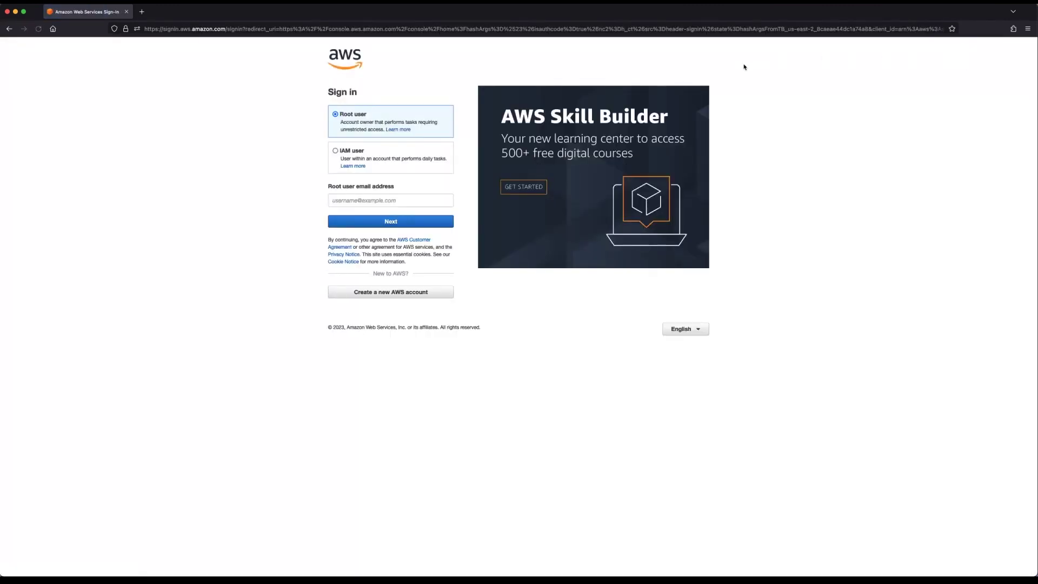
# Submit the root user email address to reach the password prompt.
pyautogui.click(428, 200)
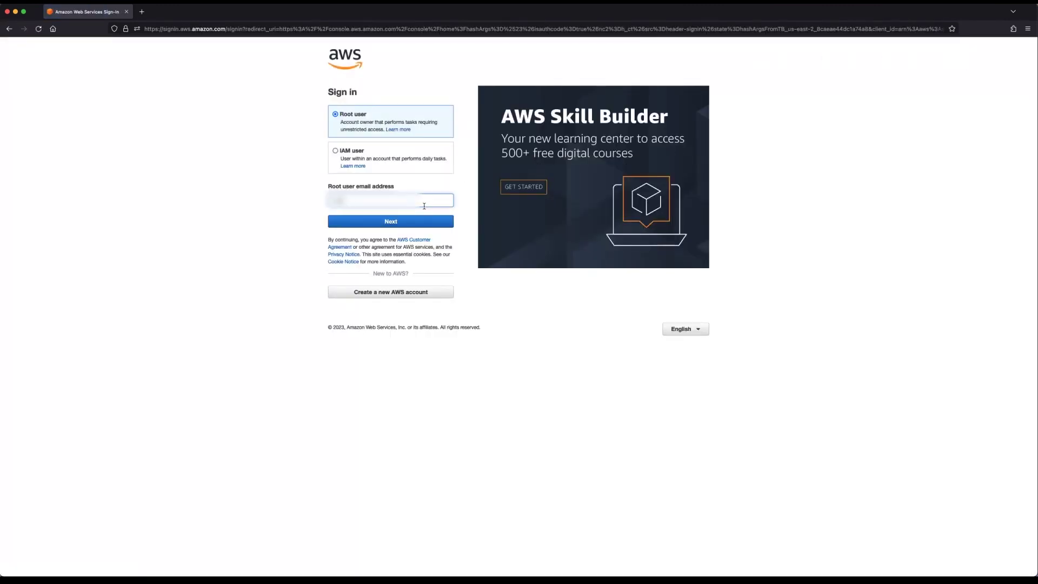
pyautogui.write('username@example.com')
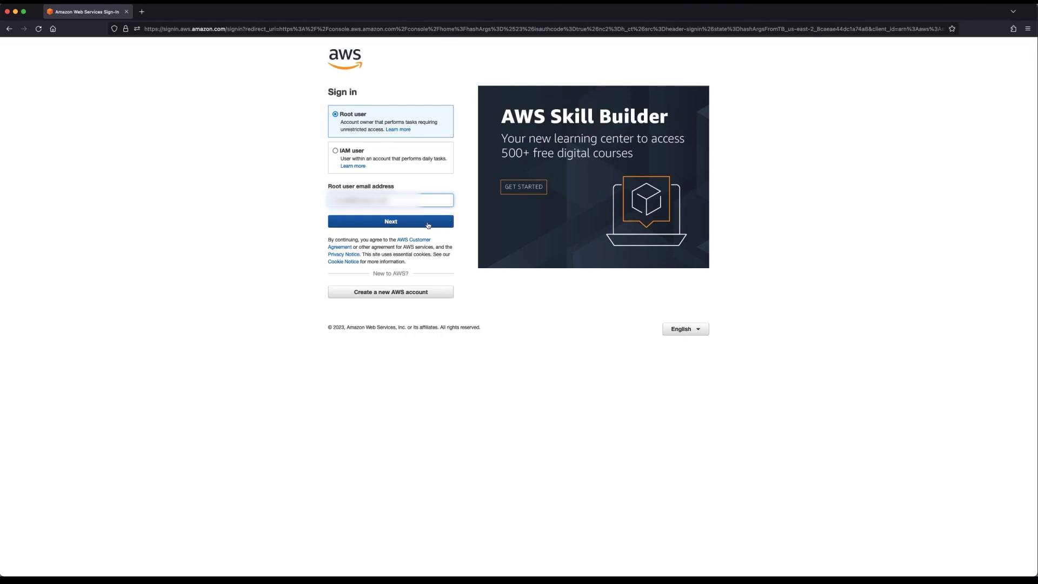
pyautogui.click(427, 222)
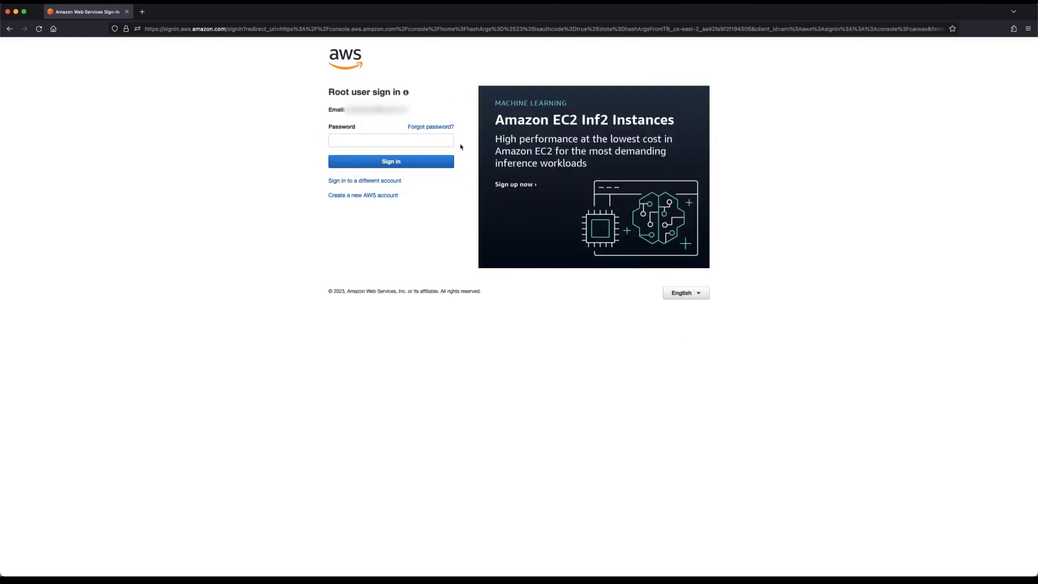
# Request a root password reset email via Forgot password and the captcha, then dismiss the confirmation.
pyautogui.click(436, 127)
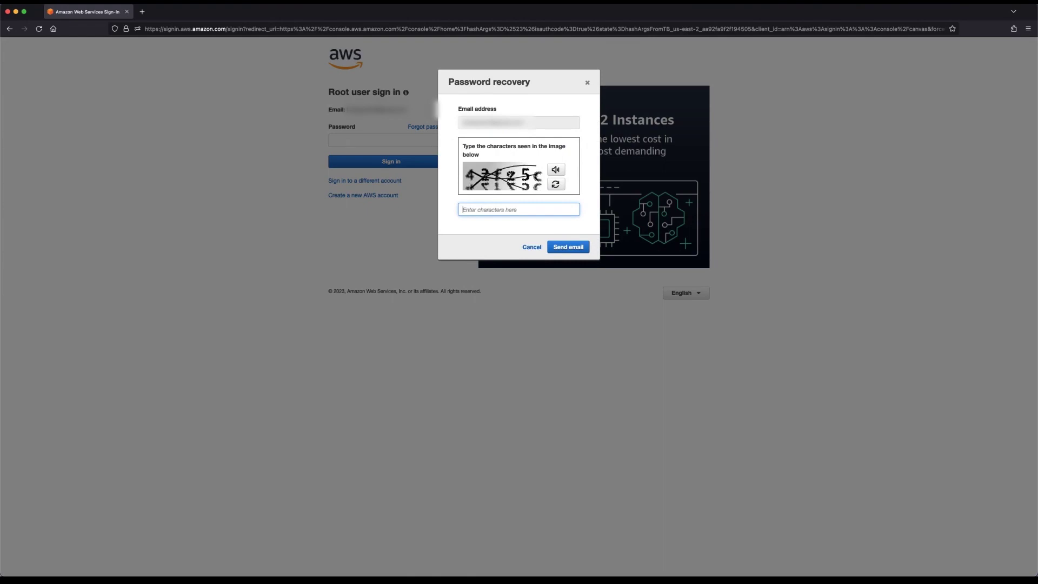
pyautogui.write('42fz')
pyautogui.write('5c')
pyautogui.click(568, 247)
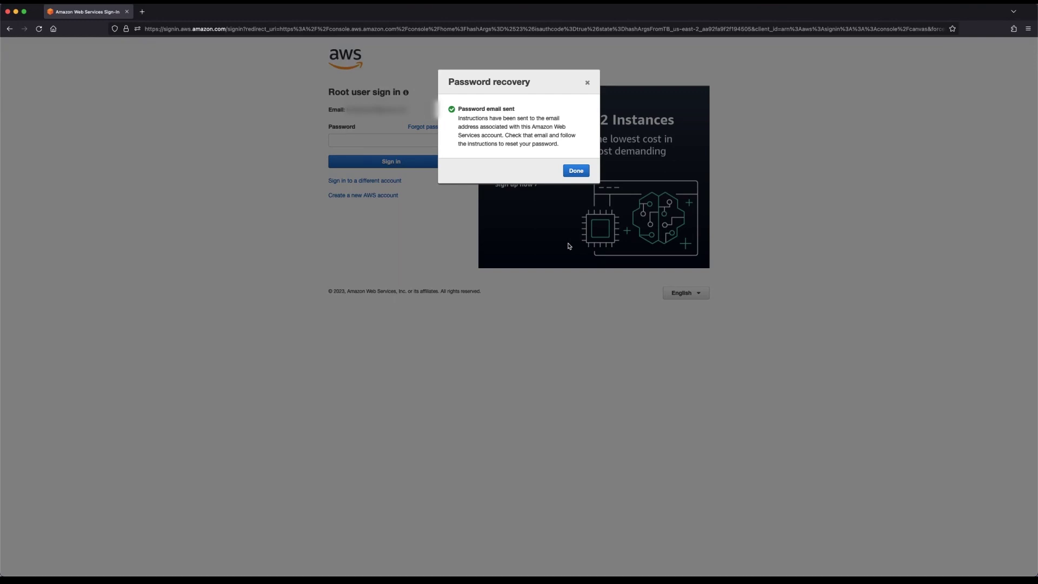
pyautogui.click(576, 171)
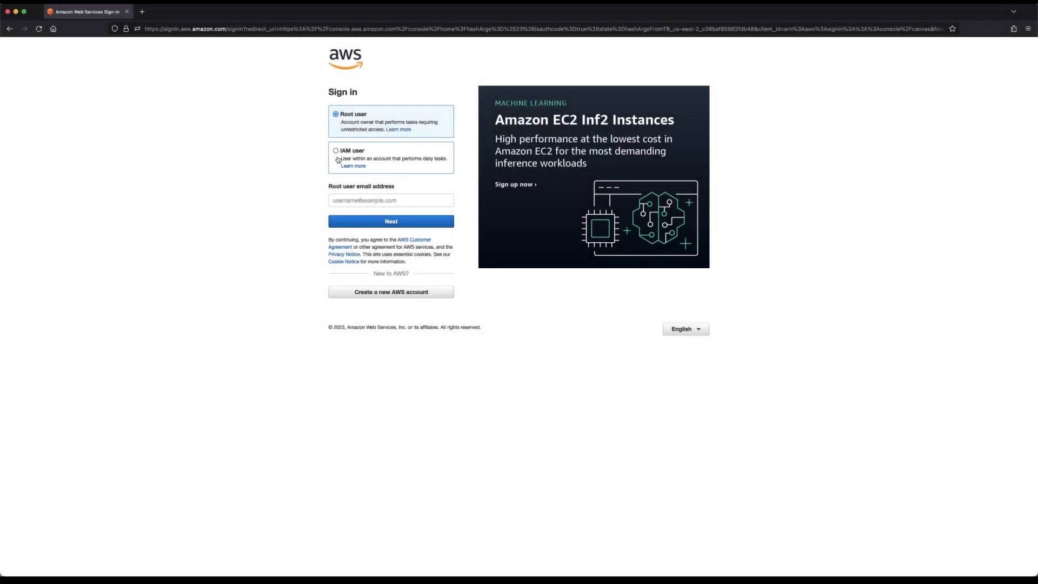
# Choose the IAM user option on the sign-in page.
pyautogui.click(337, 153)
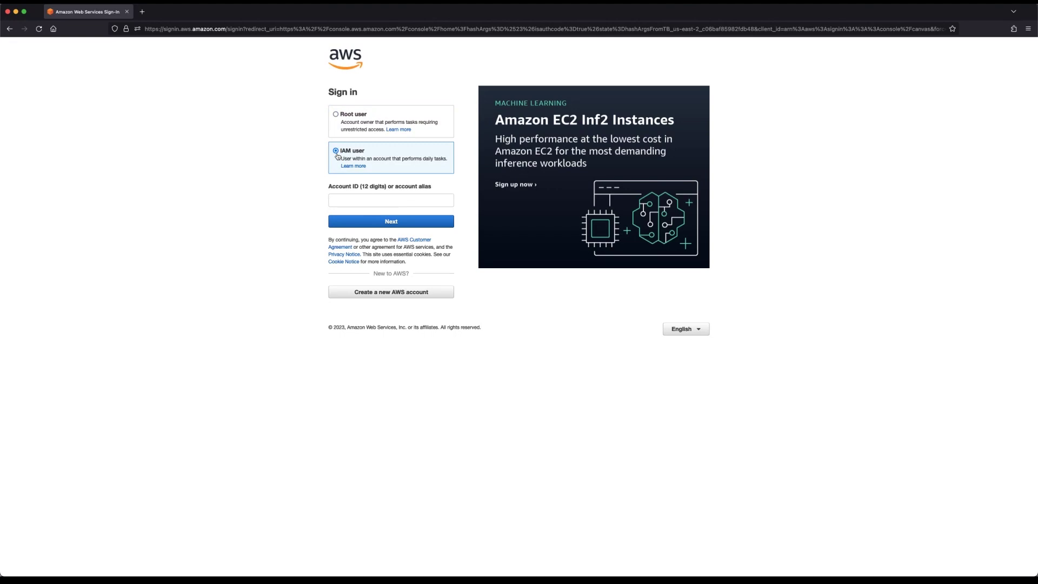